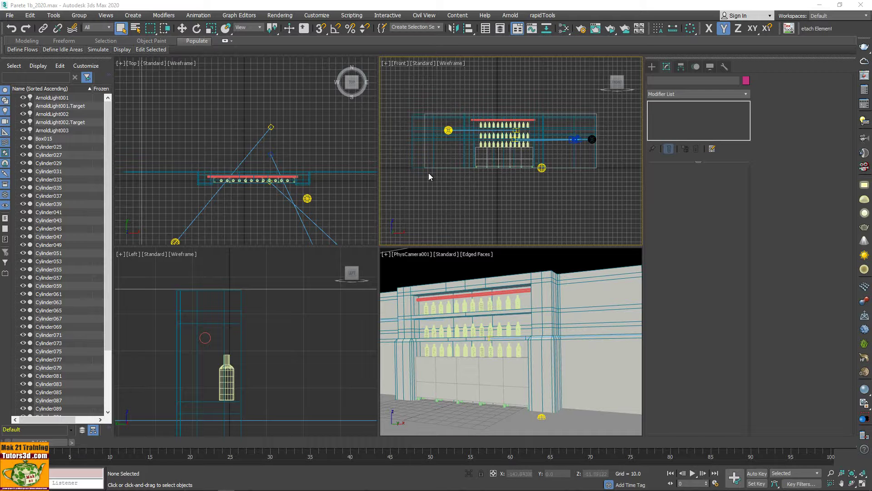
Select the wall object Box015 in the Scene Explorer
click(415, 265)
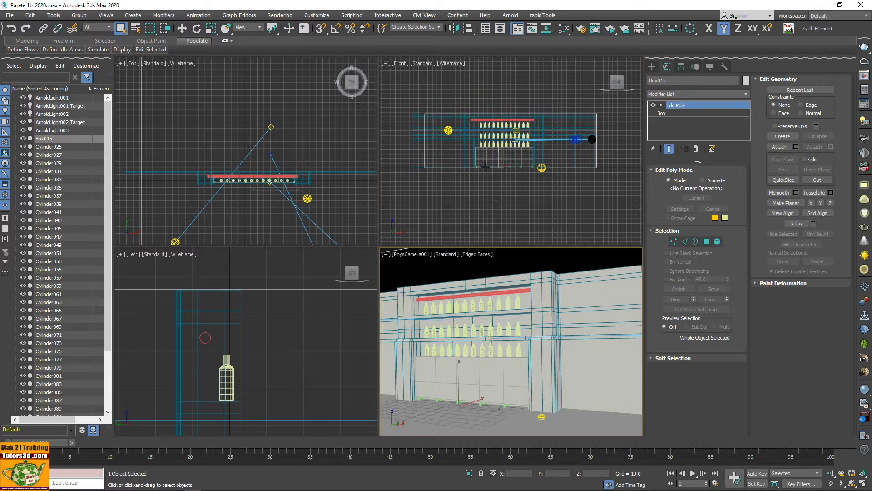
click(280, 15)
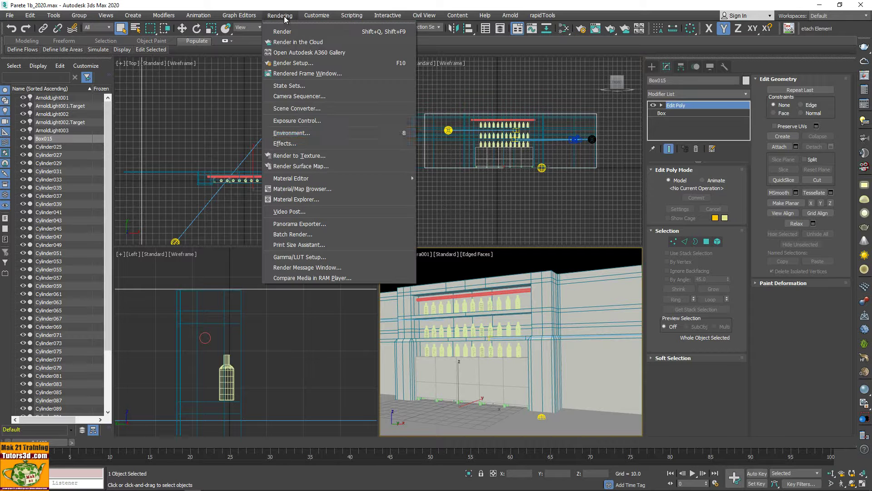
click(309, 134)
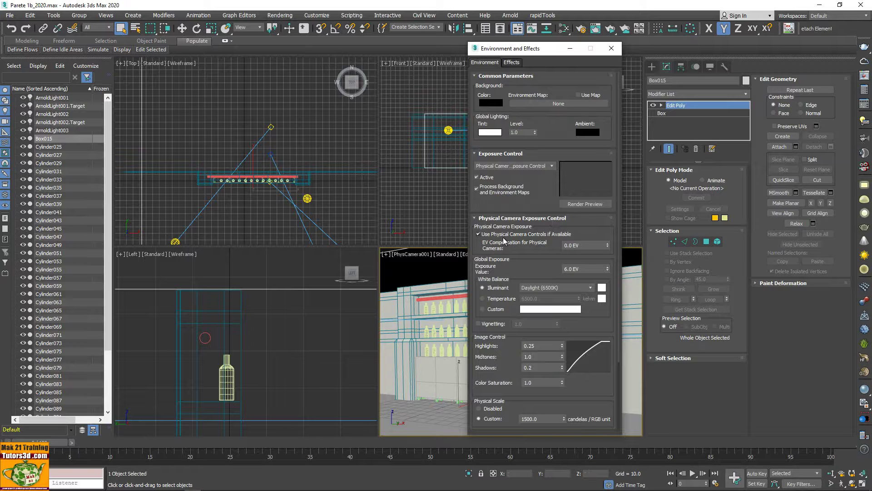
click(612, 48)
Select the physical camera from the viewport menu, then inspect ArnoldLight001's settings
click(413, 257)
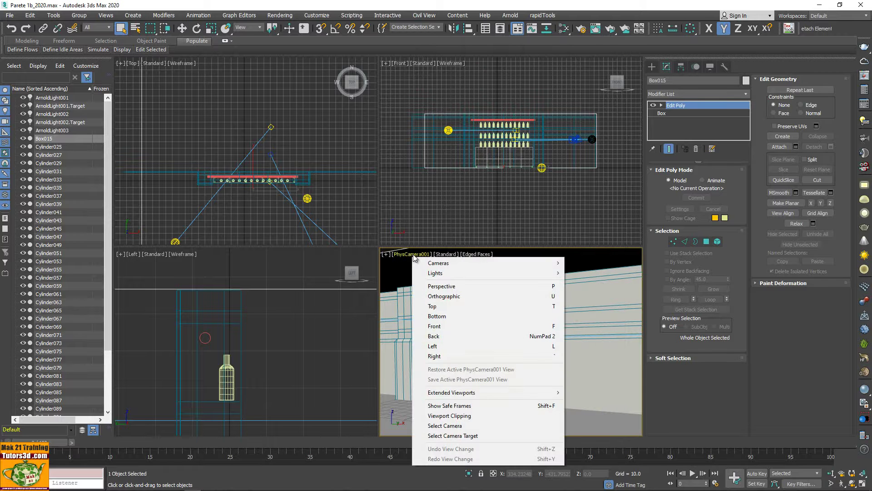
click(469, 426)
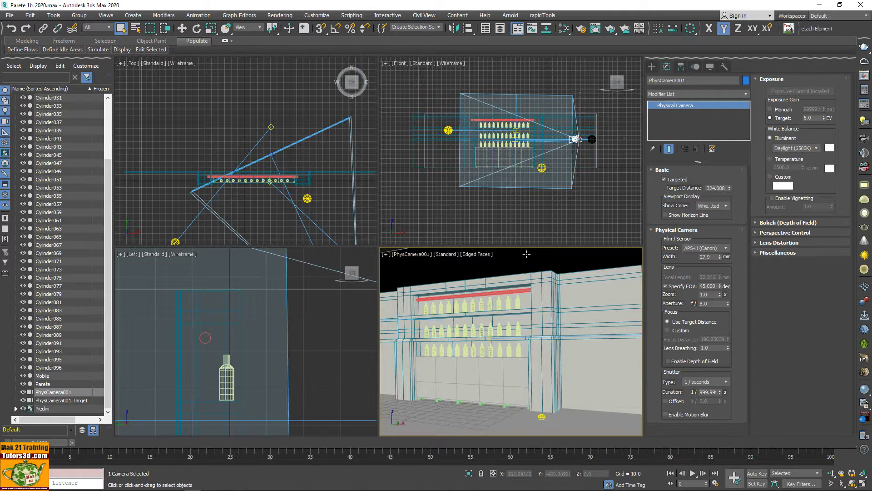
click(516, 228)
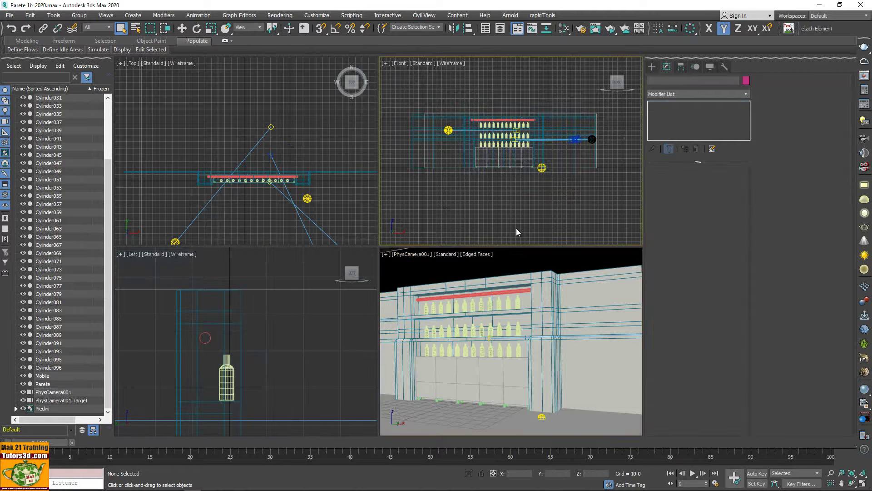
click(448, 130)
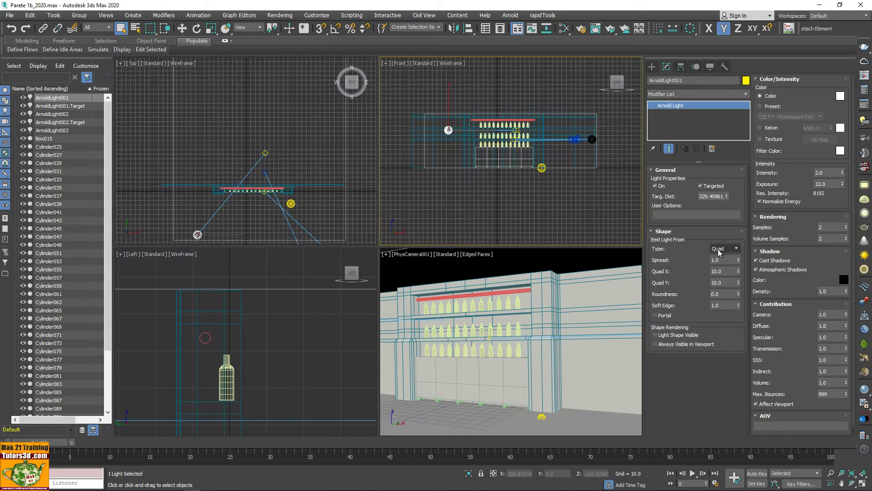
Select the mesh light ArnoldLight003 and switch it off
click(543, 416)
click(656, 186)
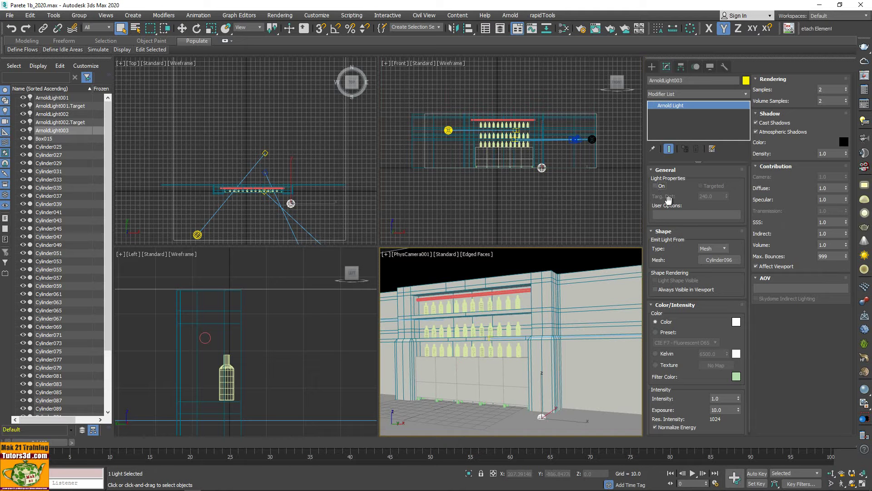
right_click(470, 267)
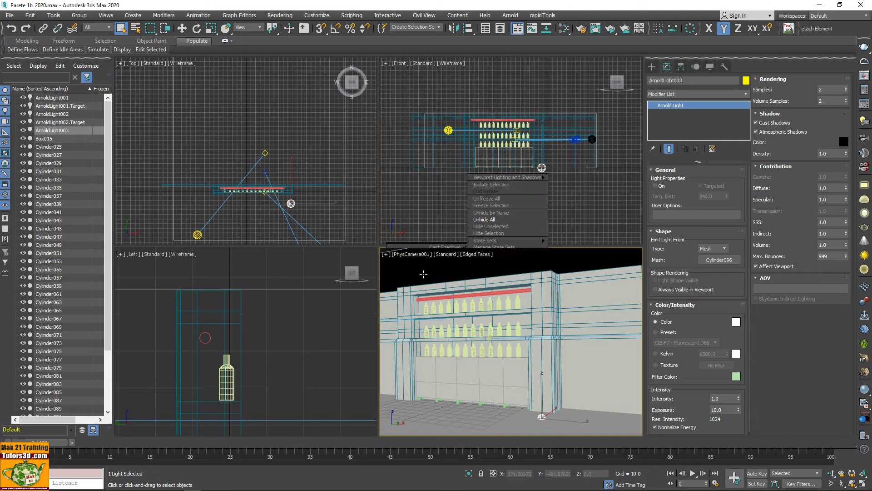
Start an ActiveShade render and browse the material nodes, including Solid Glass
click(613, 30)
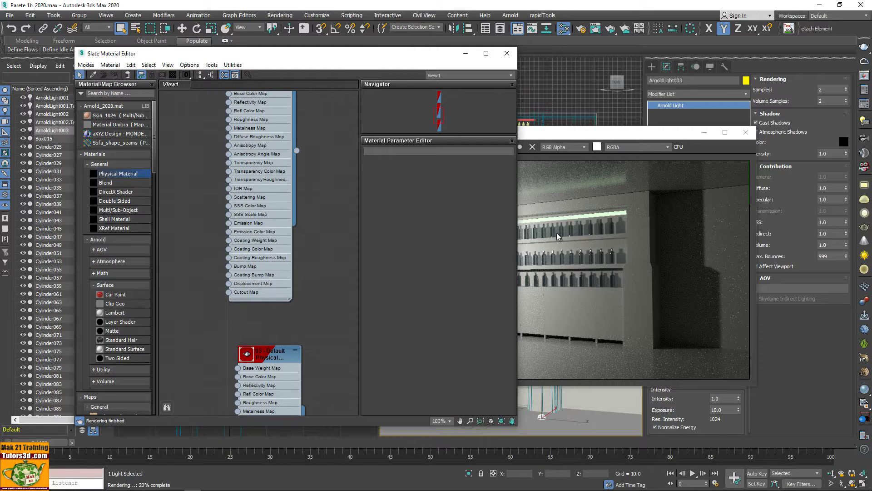
click(749, 132)
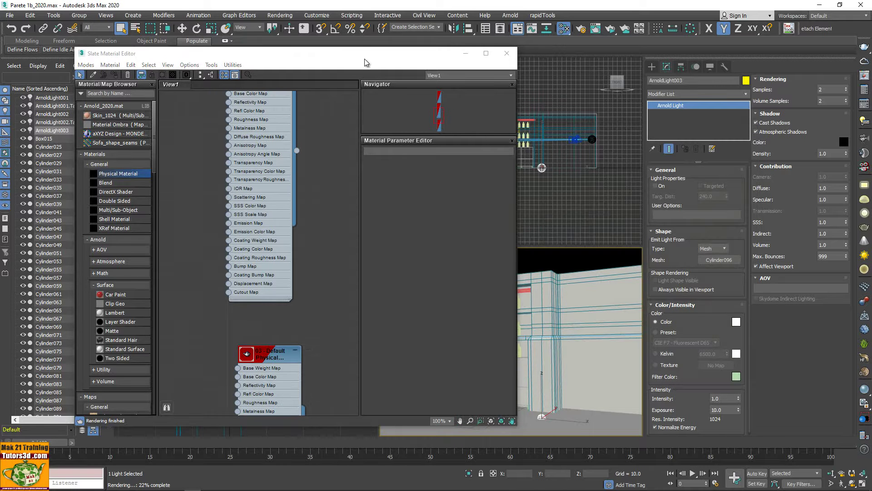
drag(361, 53, 323, 24)
middle_drag(244, 315, 224, 229)
drag(225, 229, 205, 211)
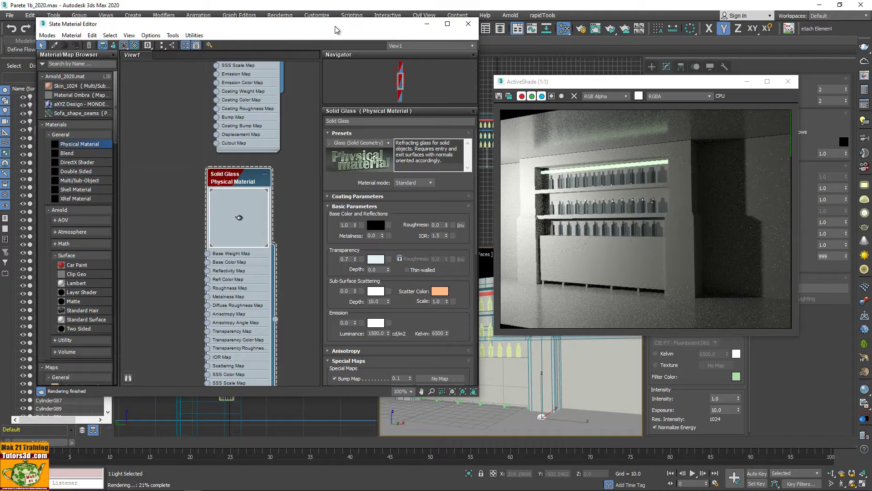
key(m)
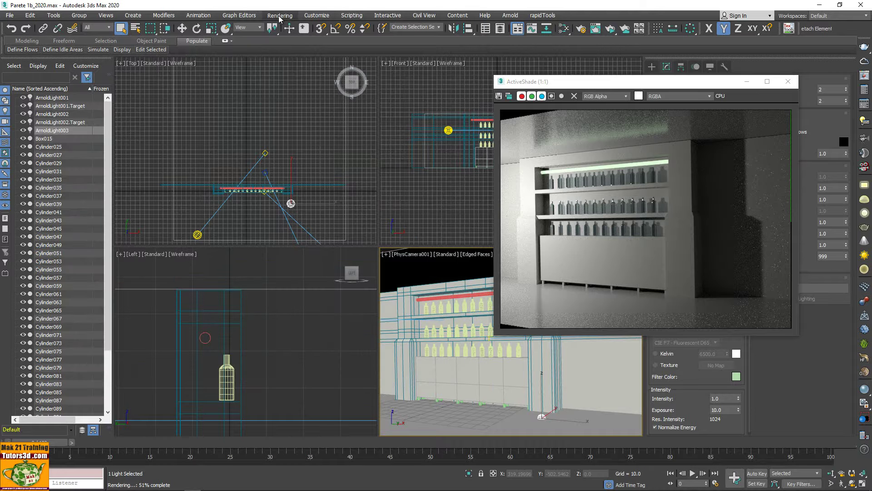
Check the environment settings, then reopen the material editor to Material #25's emission
click(280, 16)
key(Escape)
key(8)
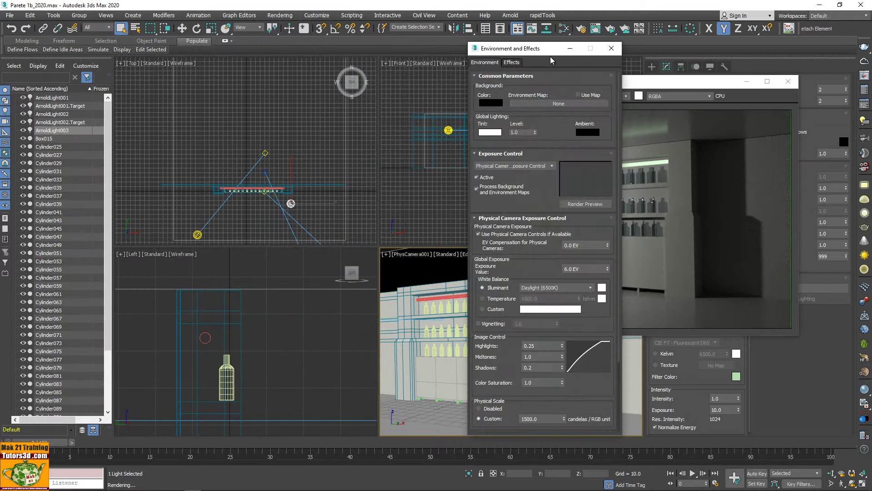
key(m)
scroll(261, 132, up, 1)
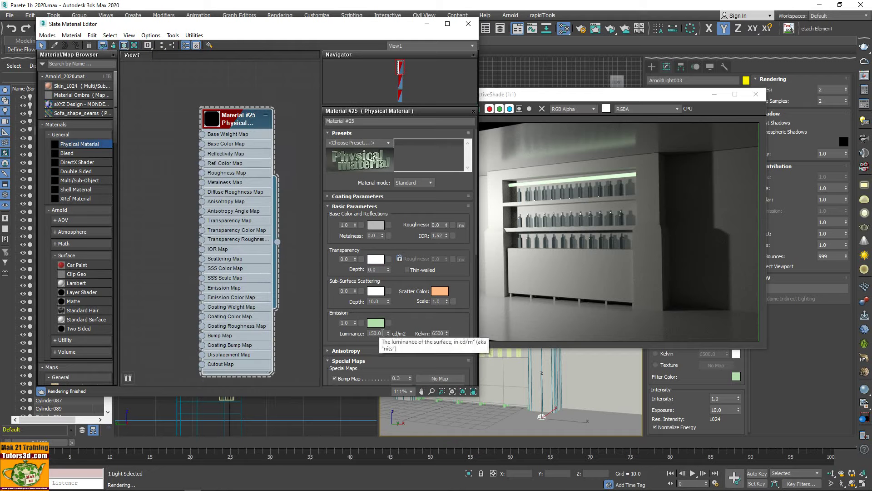
Try Material #25 emission luminance at 1500, then 50, settling on 100 cd/m²
click(377, 333)
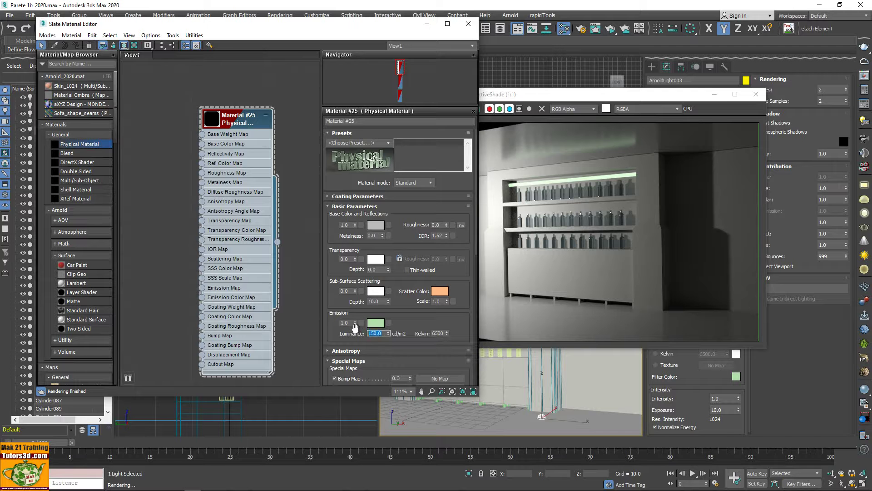
text(1500)
key(Return)
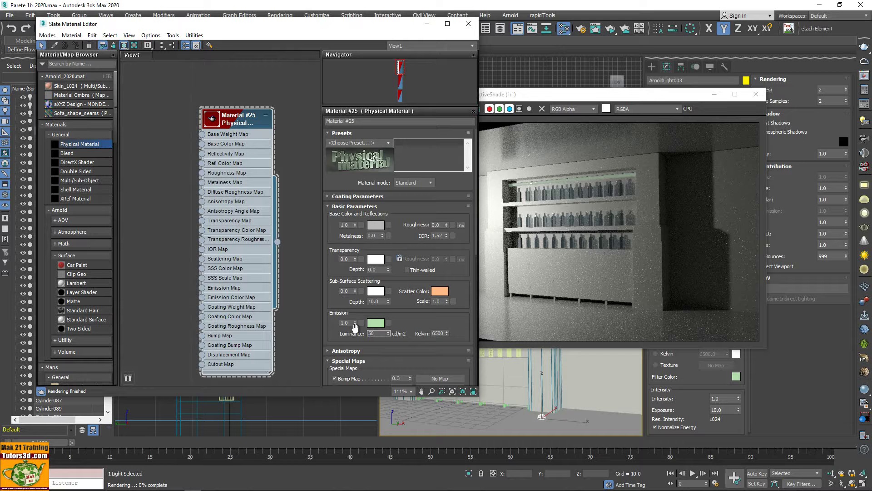
text(50)
key(Return)
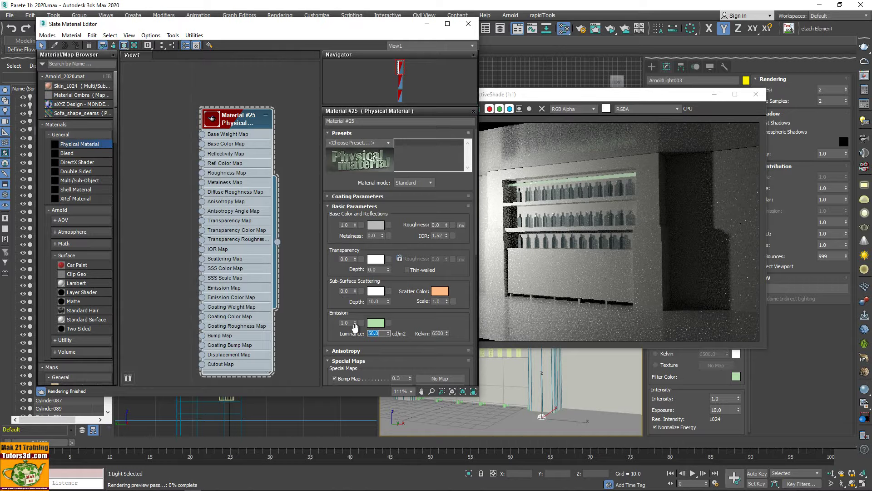
text(10)
key(Return)
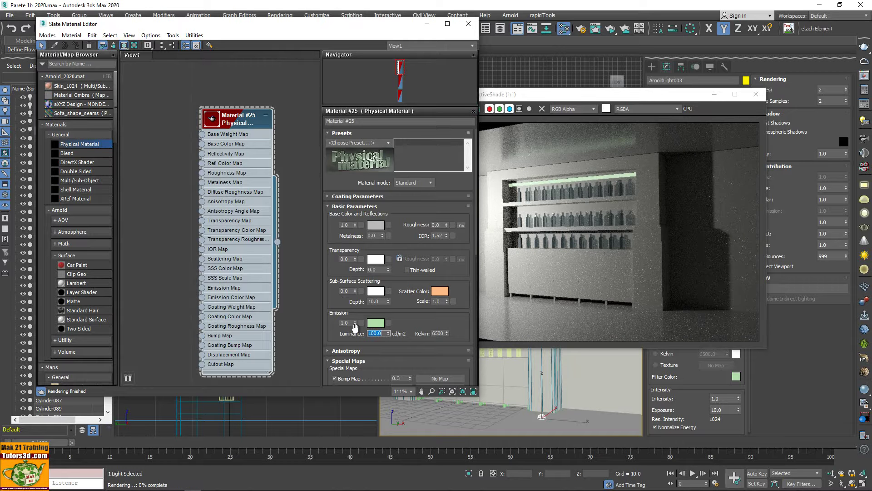
drag(387, 27, 303, 34)
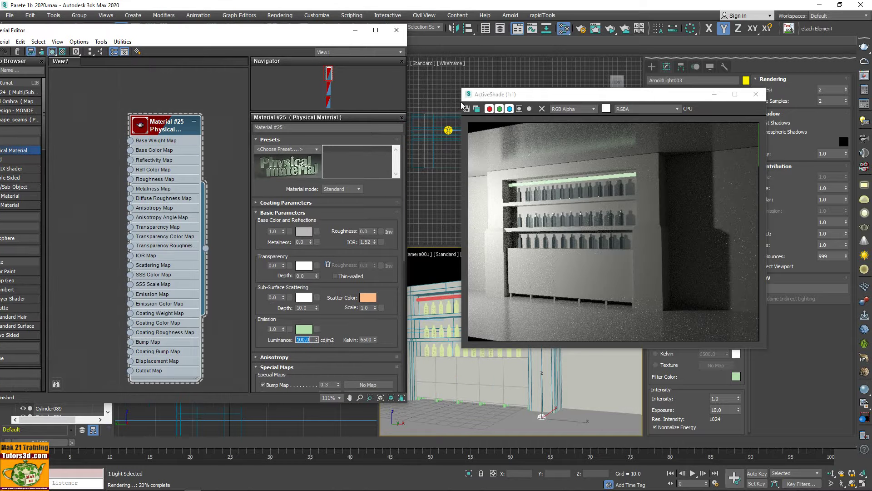
Close the material editor and move the ActiveShade window over the left viewports
click(397, 32)
double_click(491, 94)
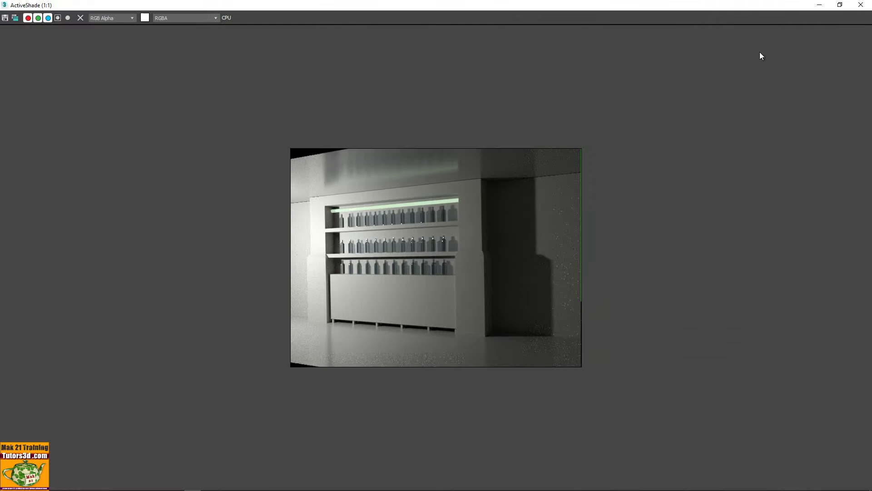
click(841, 6)
drag(645, 96, 253, 173)
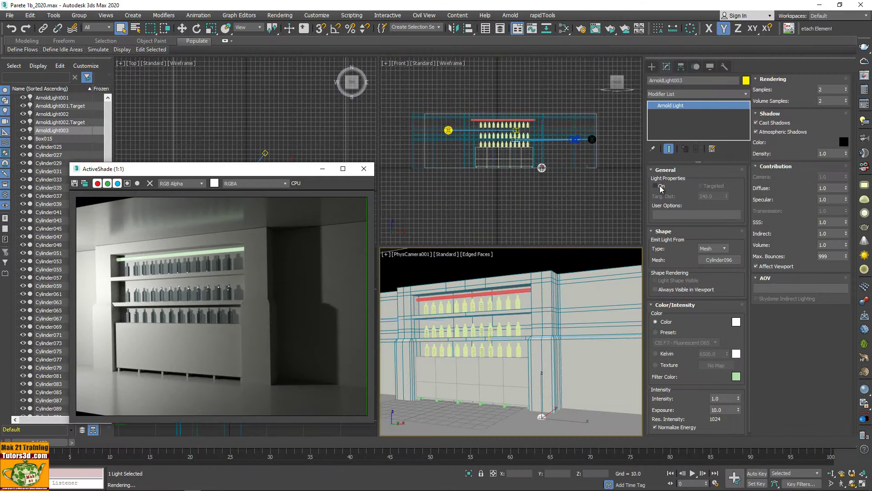
Switch ArnoldLight003 back on and lower its exposure from 10.0 to 8
click(661, 188)
click(718, 261)
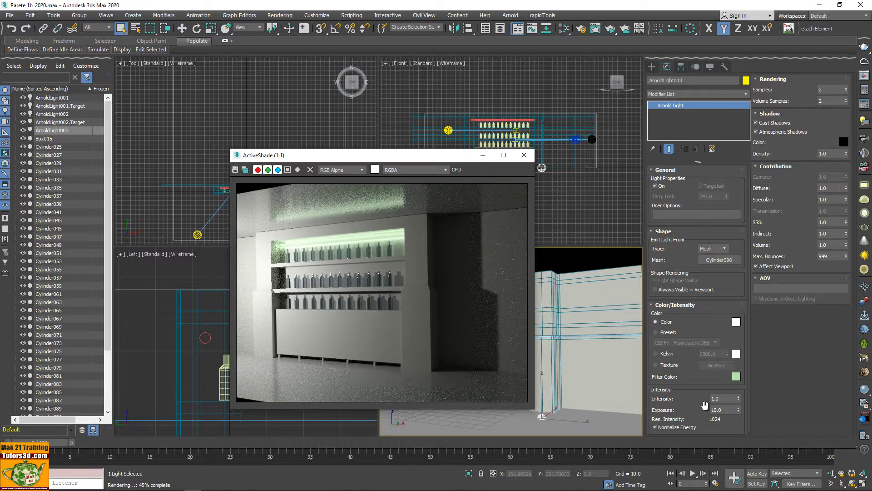
double_click(724, 410)
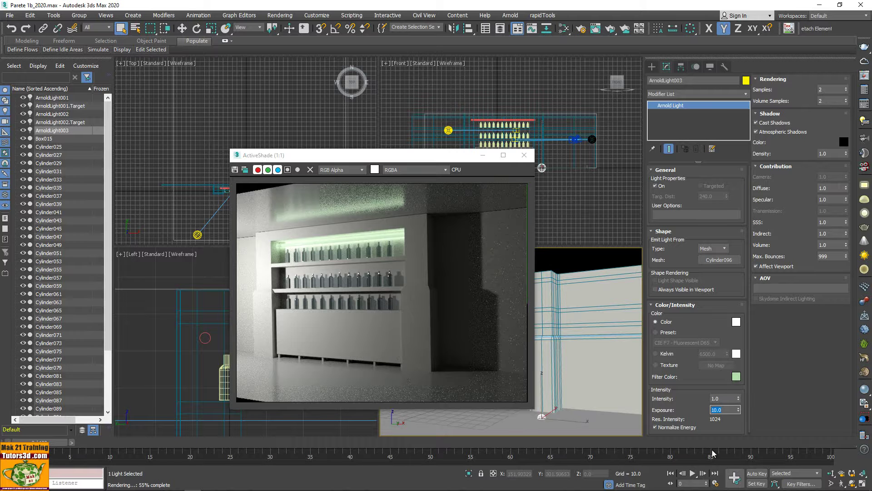
text(8)
key(Return)
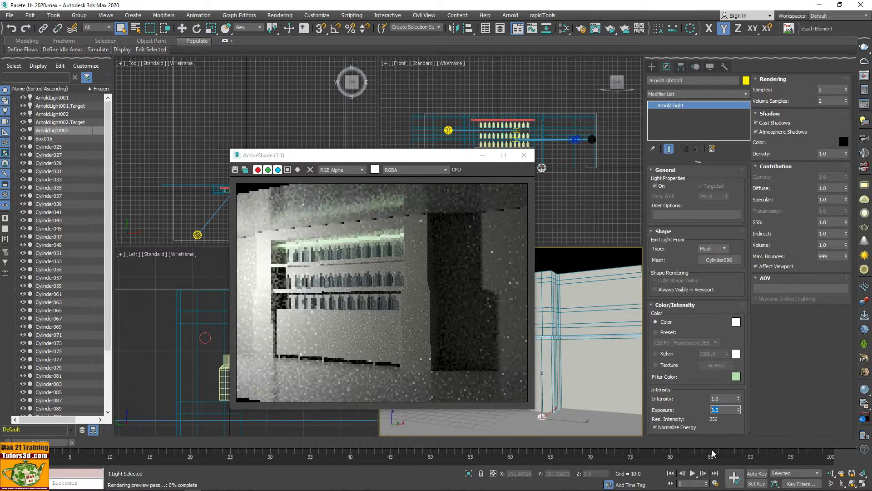